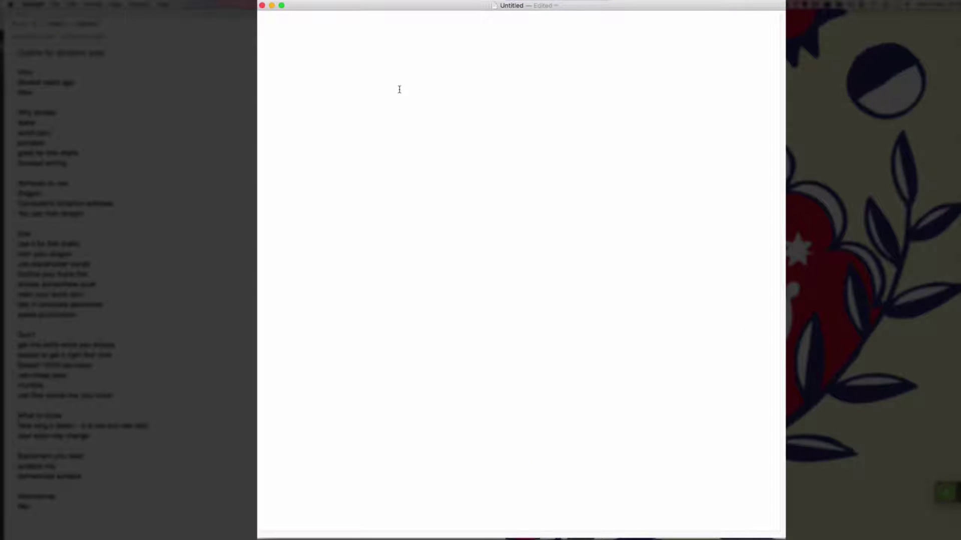
Dictate the opening on transcribing journalist interviews by keyboard and finding early dictation software difficult and error-prone
{"action": "type", "text": "When I was employed as a journalist,"}
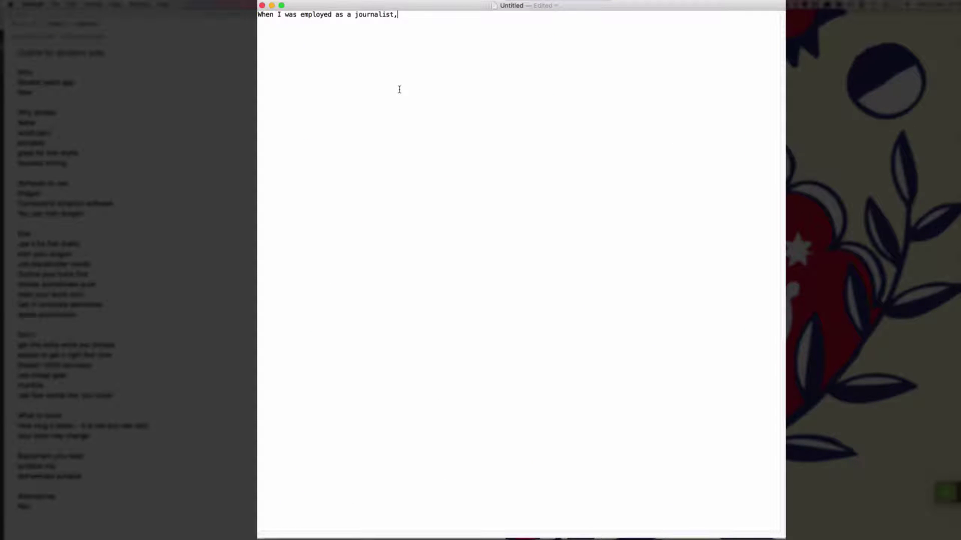
{"action": "type", "text": " I spent a lot of time interviewing people."}
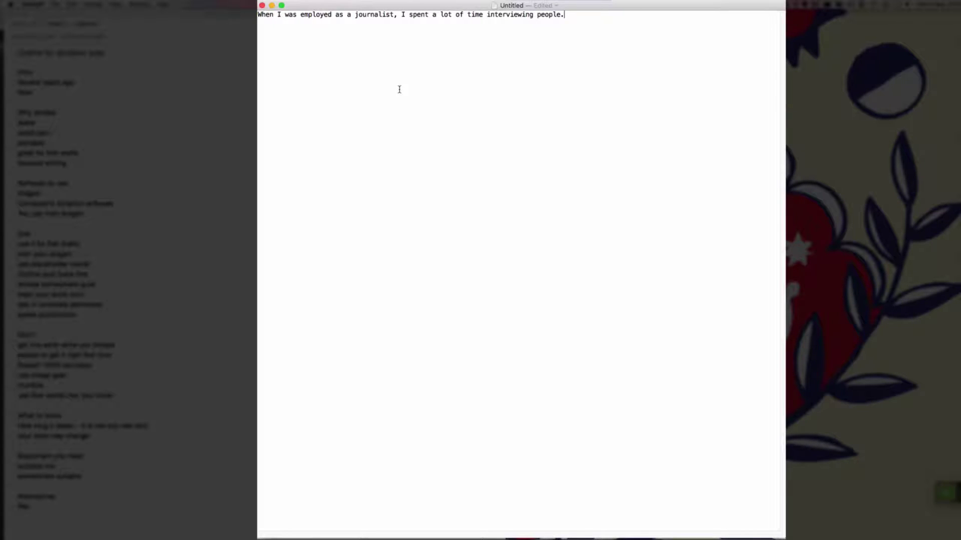
{"action": "type", "text": " One of the most painful things I had to do was"}
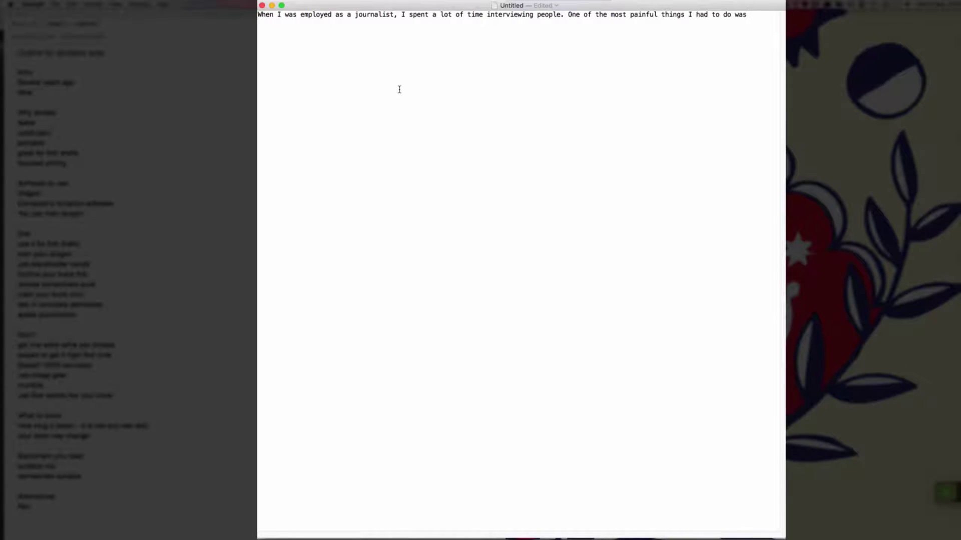
{"action": "type", "text": " transcribe long interviews"}
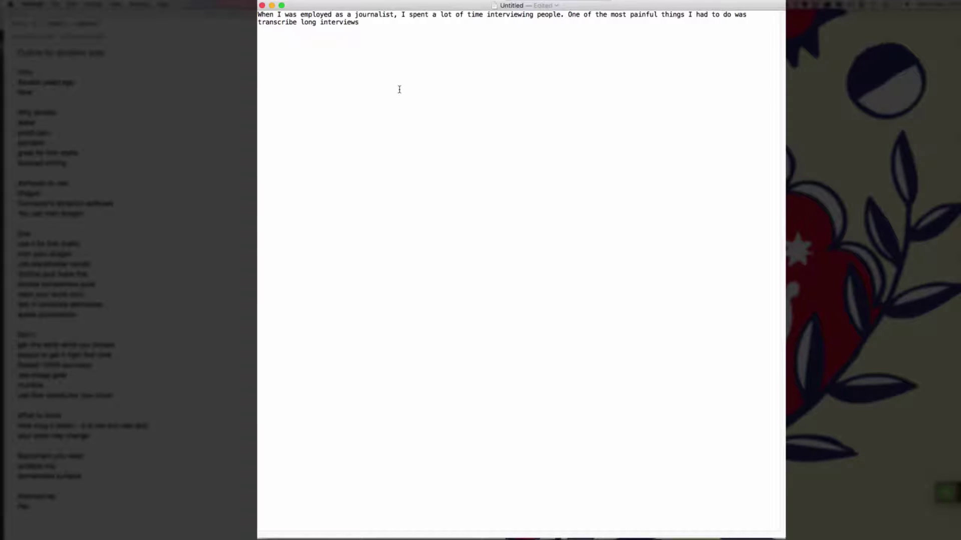
{"action": "type", "text": " using a keyboard."}
{"action": "type", "text": "It was time-consuming to do this and my fingers normally harsh at the end of the transcription process."}
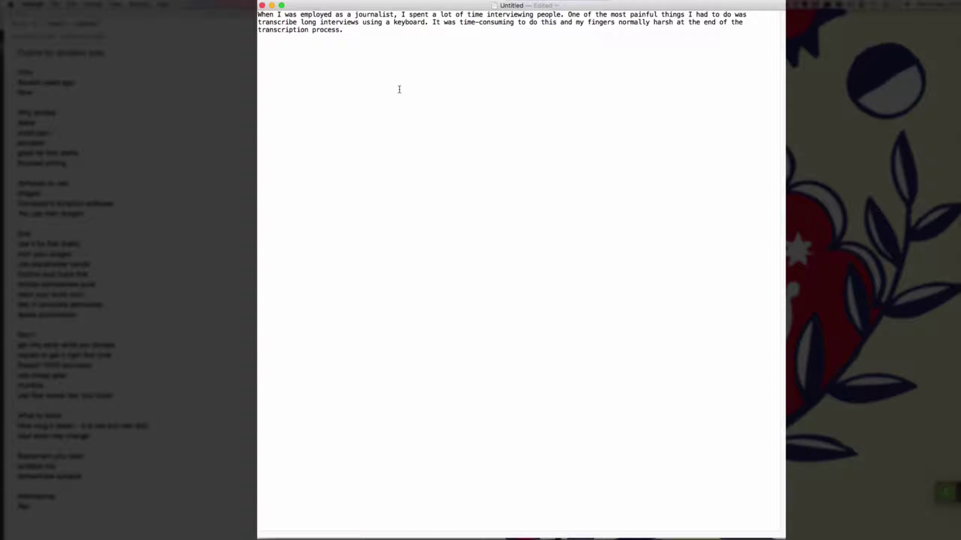
{"action": "type", "text": " I tried using dictation software back then"}
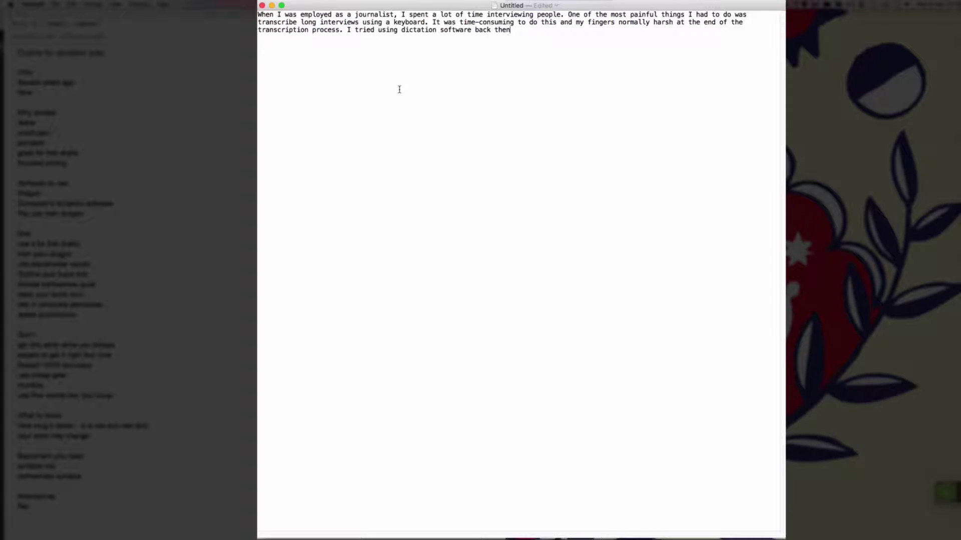
{"action": "type", "text": "to transcribe these interviews but I found that the software was Bobby, difficult to use,"}
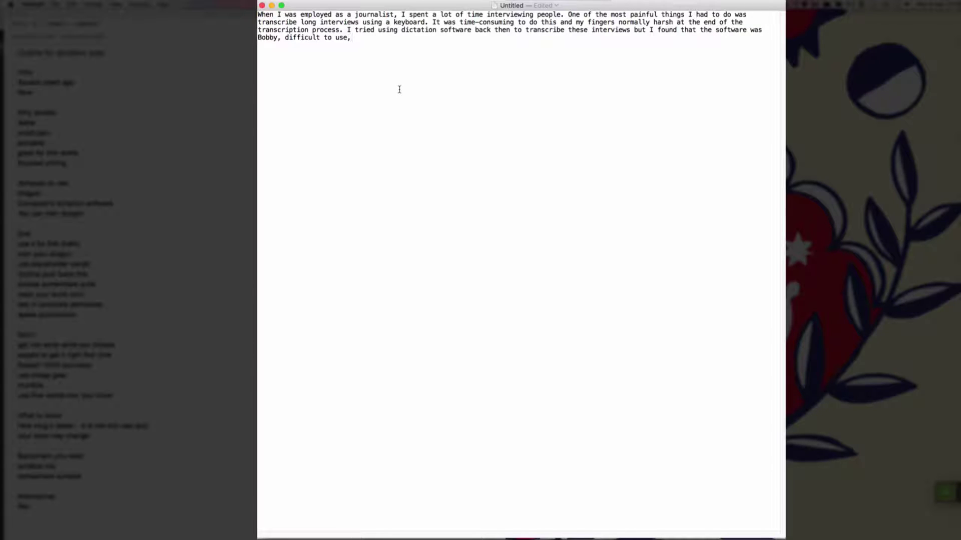
{"action": "type", "text": " and prone to making mistakes."}
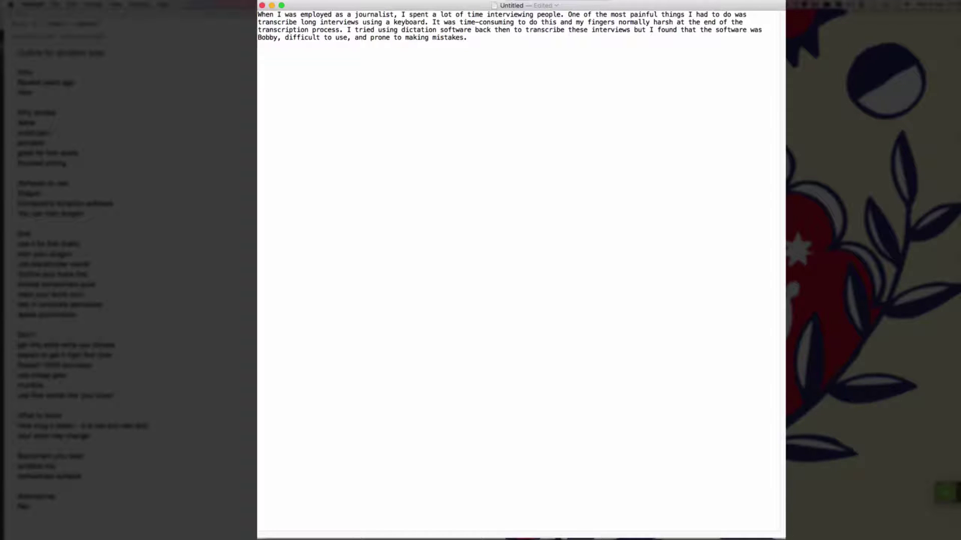
Dictate the 'More recently…' paragraph on dictating first drafts with easier, more accurate software
{"action": "type", "text": "More recently, I've been using dictation software to transcribe first drafts of"}
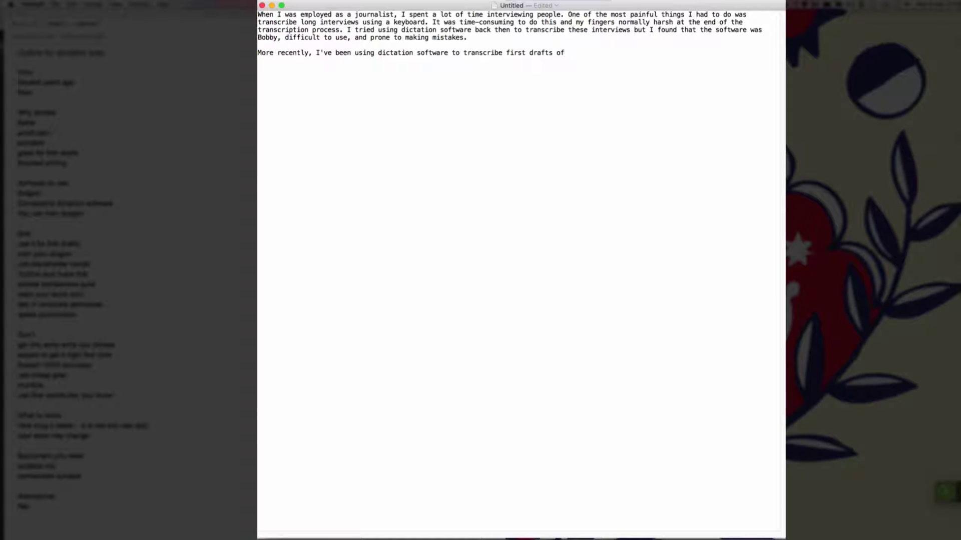
{"action": "type", "text": " articles, blog posts, and book chapters."}
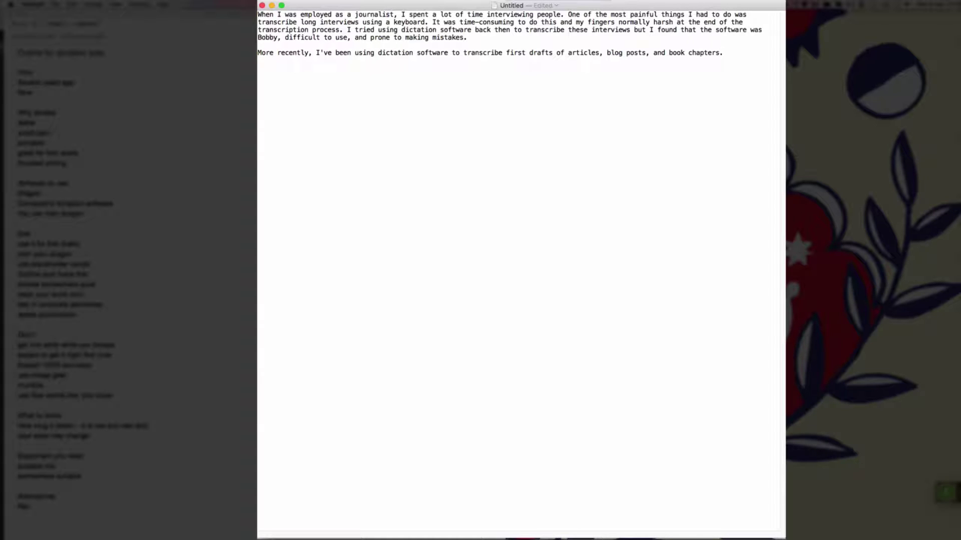
{"action": "type", "text": "To my relief, I found that the software is now easier to use, more accurate and"}
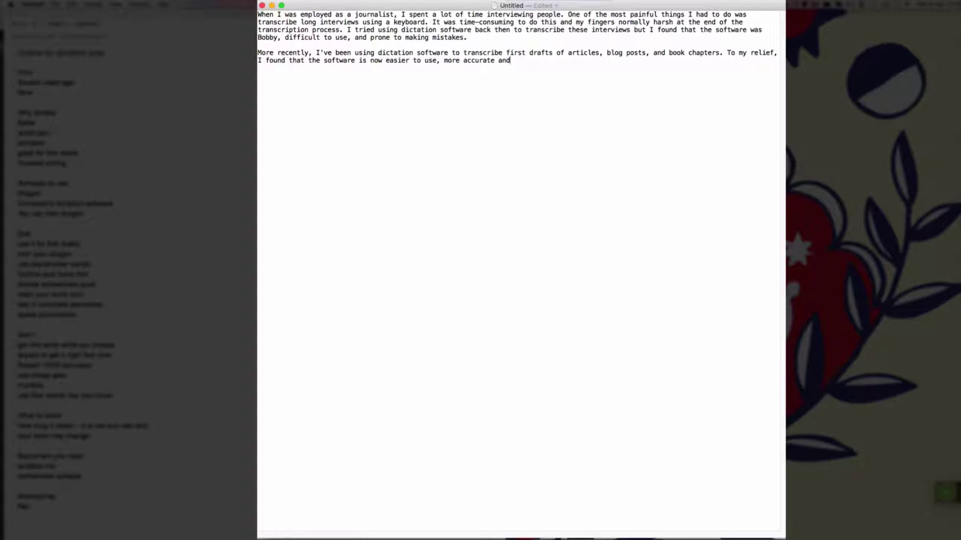
{"action": "type", "text": " easier to integrate into my writing workflow.  "}
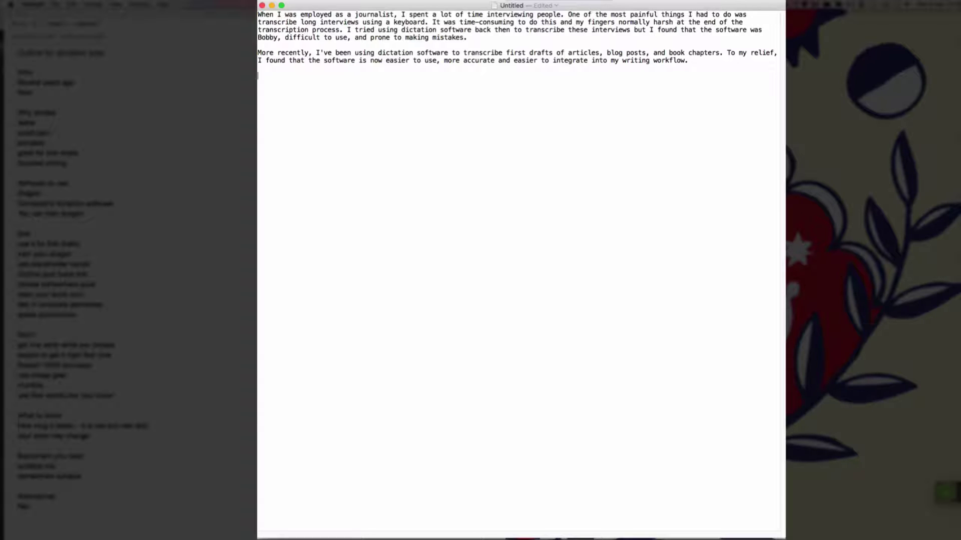
{"action": "type", "text": "In this post I'll explain how you can dictate"}
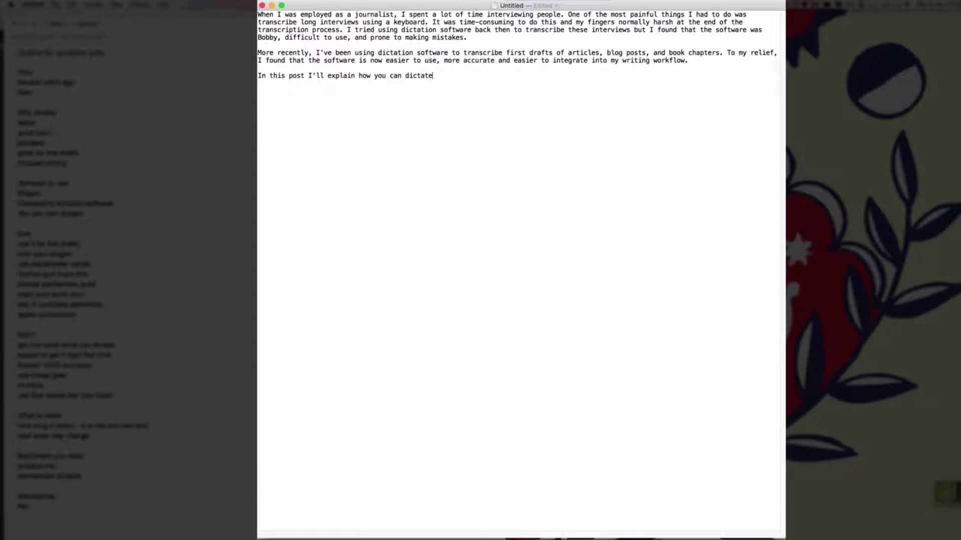
{"action": "type", "text": " a first draft of your book or blog post"}
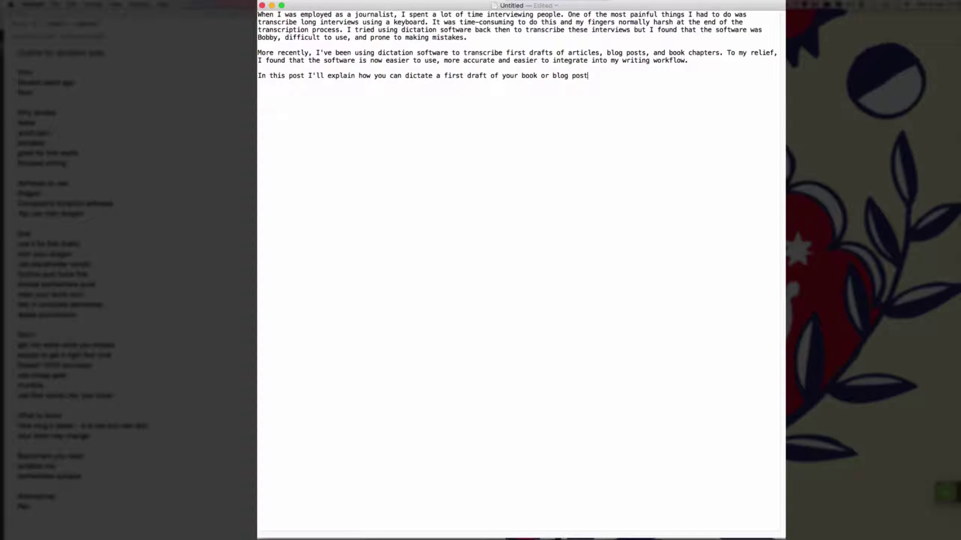
{"action": "type", "text": " and alas give you practical tips for getting started with dictation."}
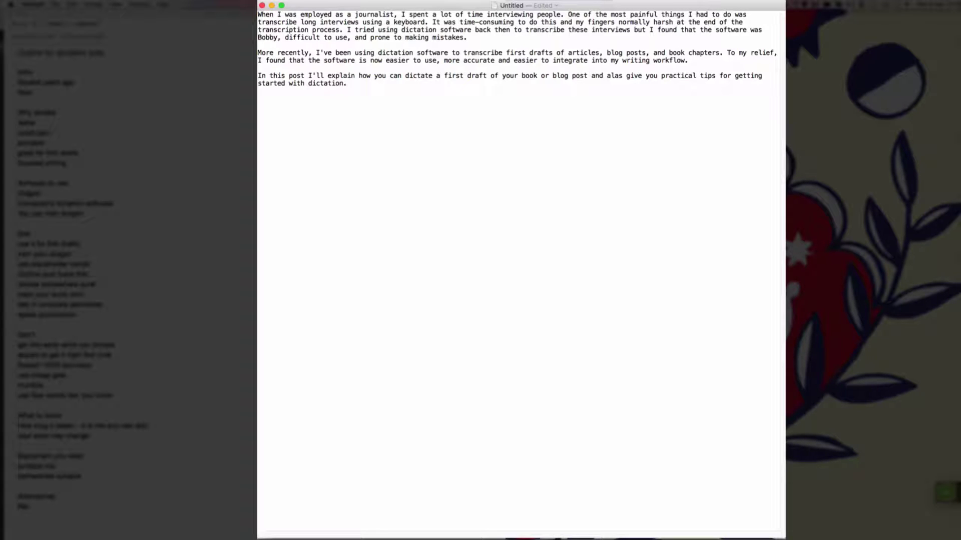
{"action": "type", "text": " Also record myself dictating this post as I goal so you can see"}
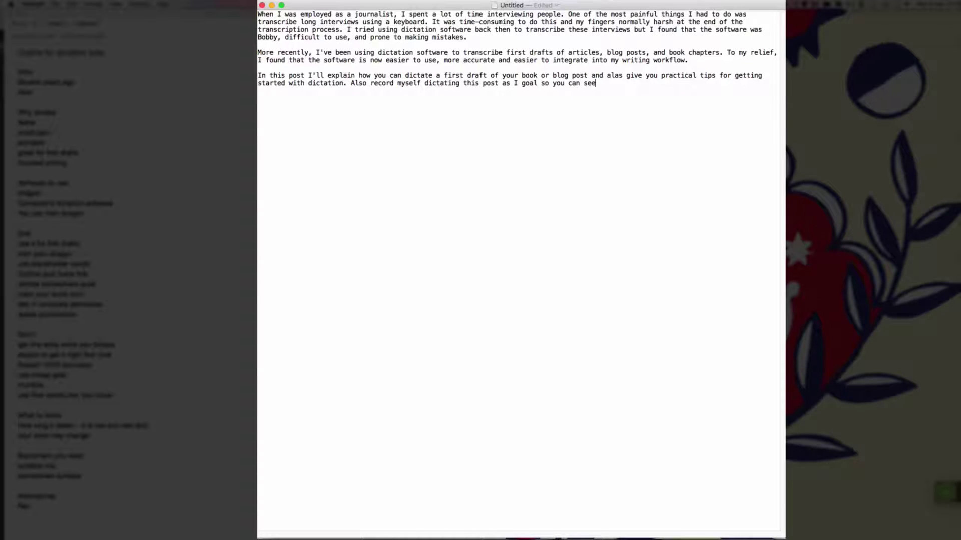
{"action": "type", "text": " how dictation works for first drafts."}
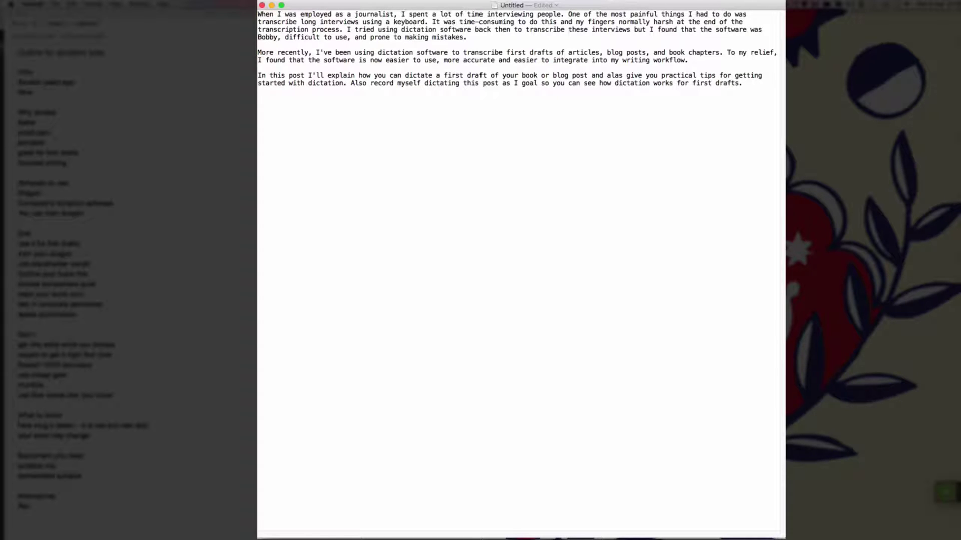
Add the heading 'So why dictate?' and the paragraph beginning 'Dictation is far faster than typing.'
{"action": "key", "text": "Return"}
{"action": "key", "text": "Return"}
{"action": "type", "text": "So why dictate?"}
{"action": "key", "text": "Return"}
{"action": "key", "text": "Return"}
{"action": "type", "text": "Dictation is far faster than typing."}
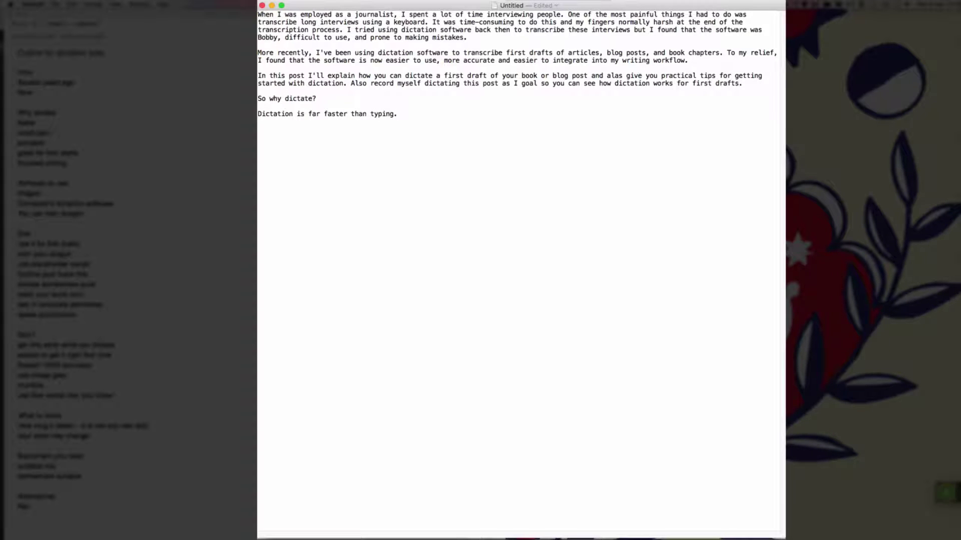
{"action": "type", "text": " I'm a pretty fast typist and I can type about a thousand words"}
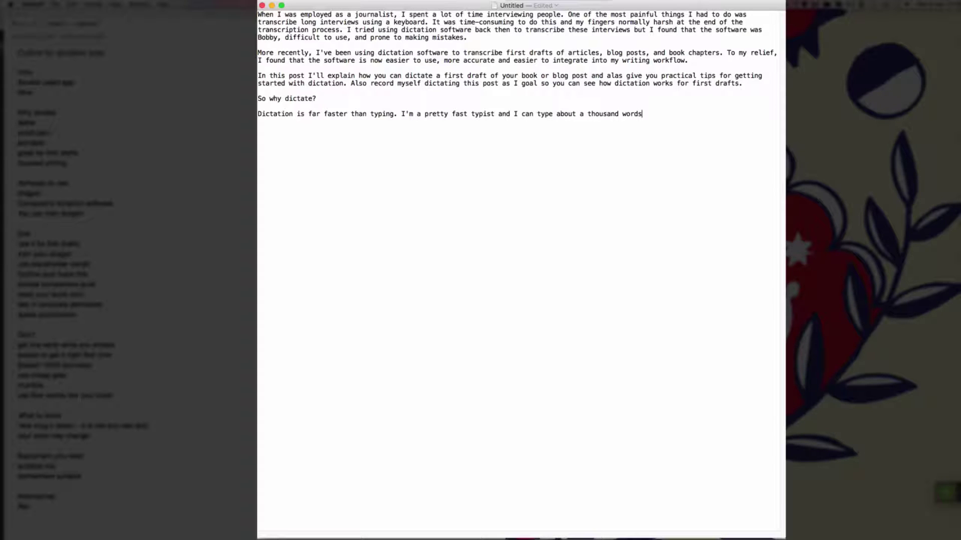
{"action": "type", "text": " in 15 minutes."}
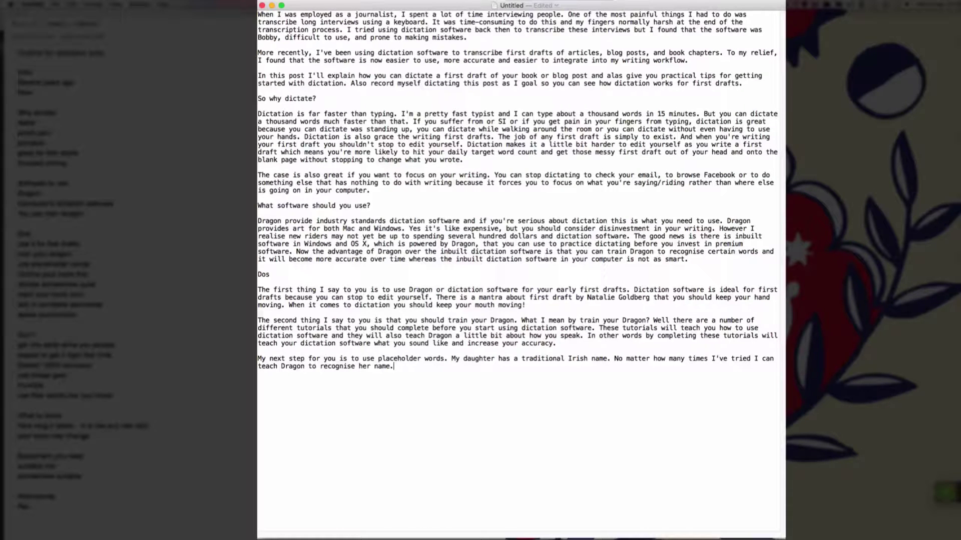
Dictate the paragraphs on dictation accuracy and investing in a good microphone
{"action": "type", "text": "I tried spelling the name and various other"}
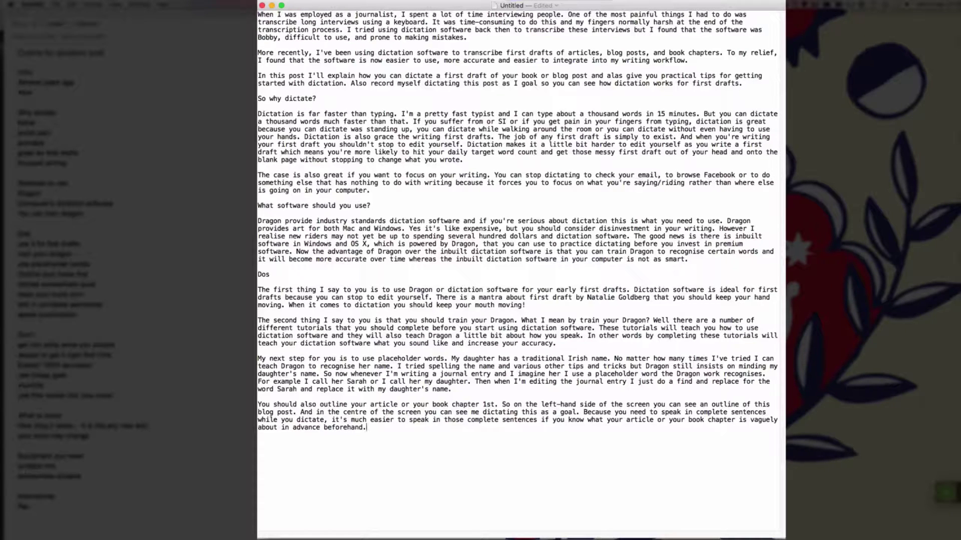
{"action": "key", "text": "Return"}
{"action": "key", "text": "Return"}
{"action": "type", "text": "You should also dictate some requires. The accuracy of your dictation software is determined by the quality of your microphone and the"}
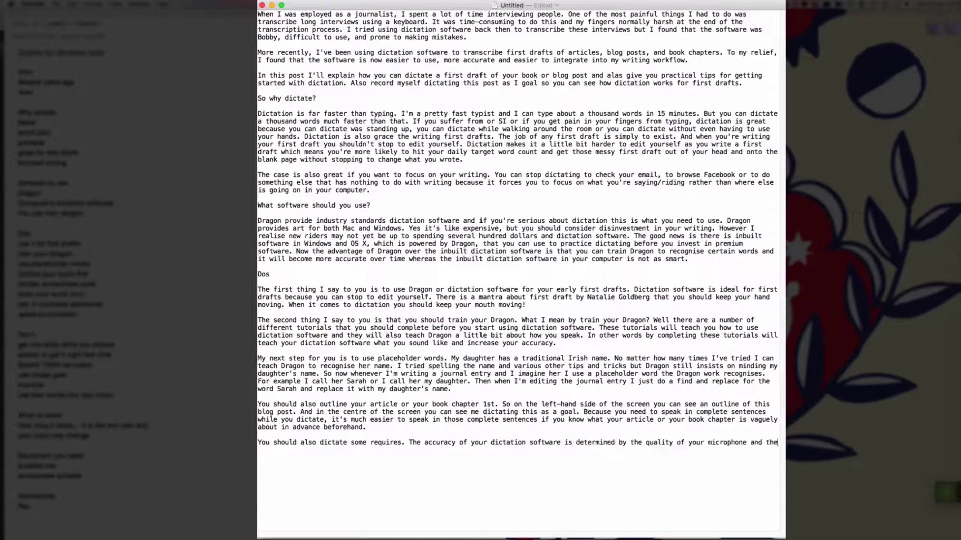
{"action": "type", "text": " surrounding environment. So if you're dictating and some are noisy like a coffee shop the accuracy will decrease."}
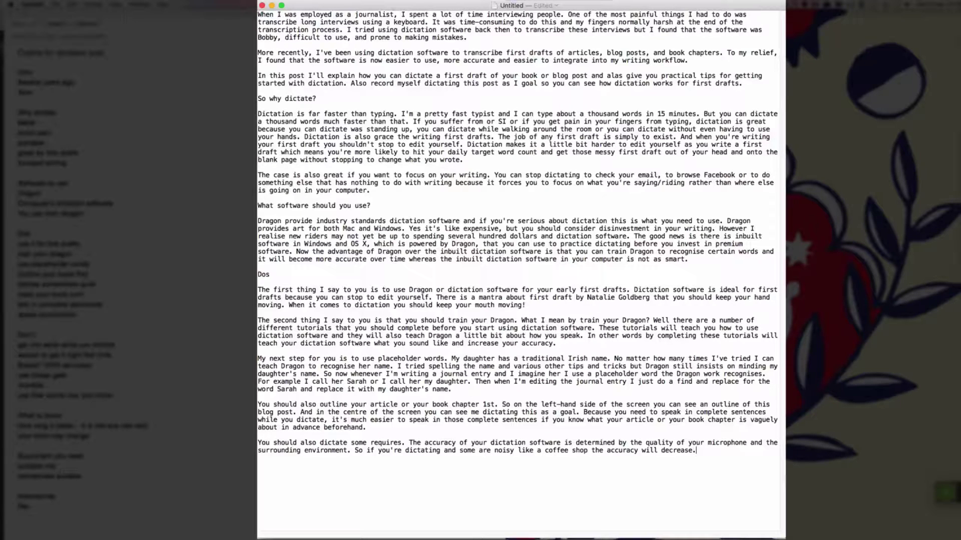
{"action": "type", "text": "If you're serious medication you will also need to invest in a good microphone that suitable for dictation."}
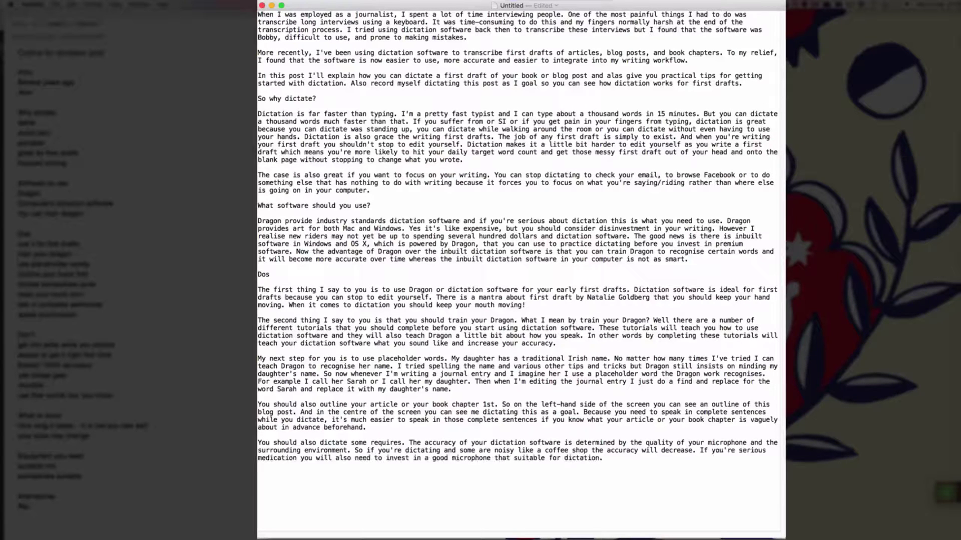
{"action": "type", "text": " Provide a list of those at the bottom of this post."}
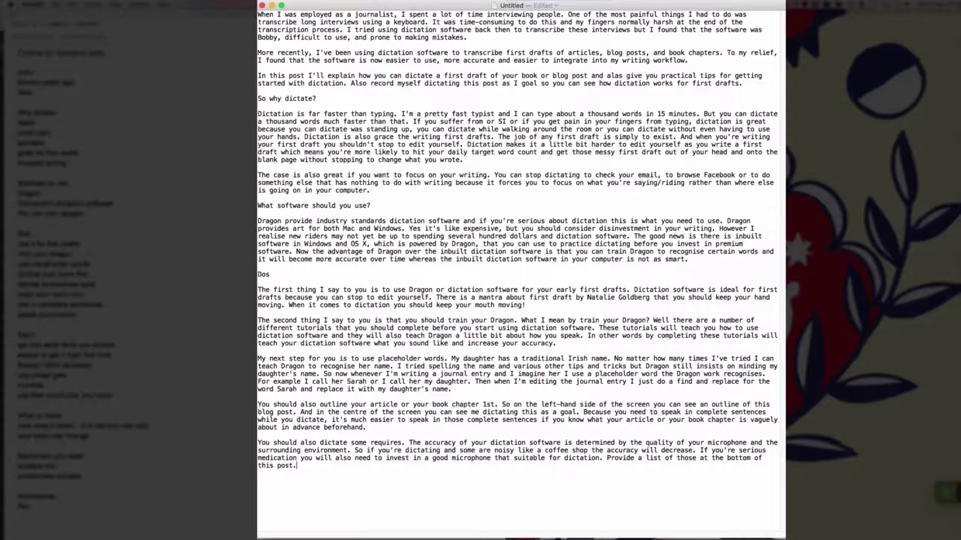
Add a paragraph on tracking word count when starting, then one on speaking punctuation commands
{"action": "key", "text": "Return"}
{"action": "key", "text": "Return"}
{"action": "type", "text": "I also recommend that you track your account when you're starting off"}
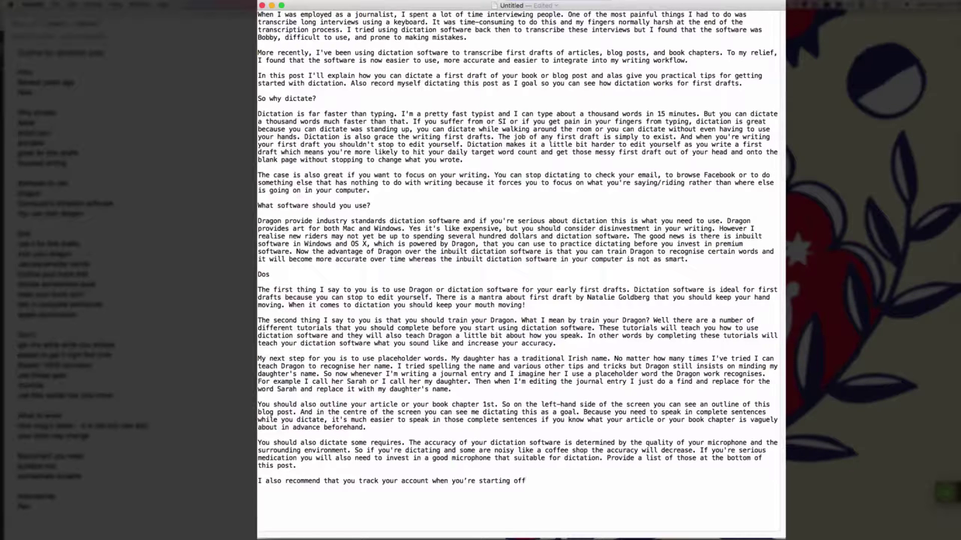
{"action": "type", "text": ". Because of the learning curve to dictation senior word count"}
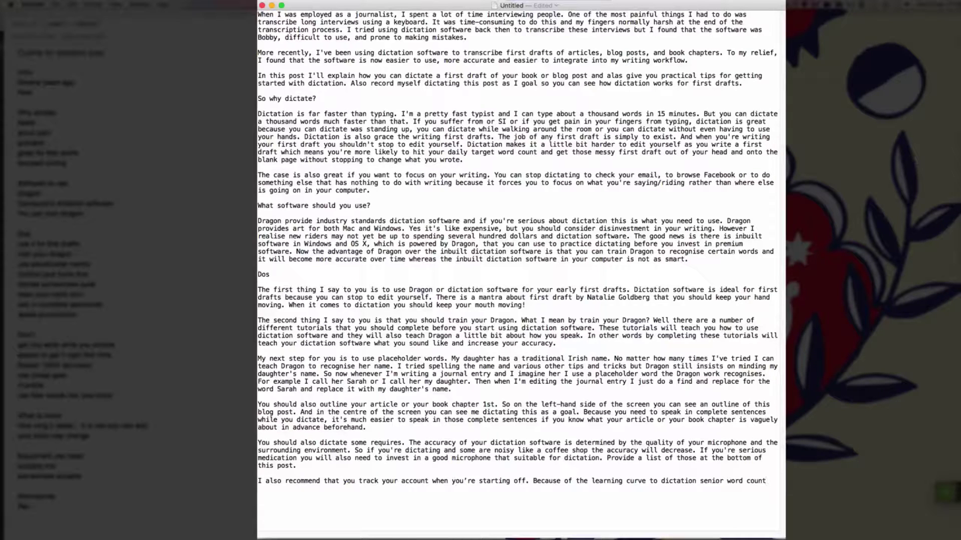
{"action": "type", "text": " from dictation as compared to Riley normally will"}
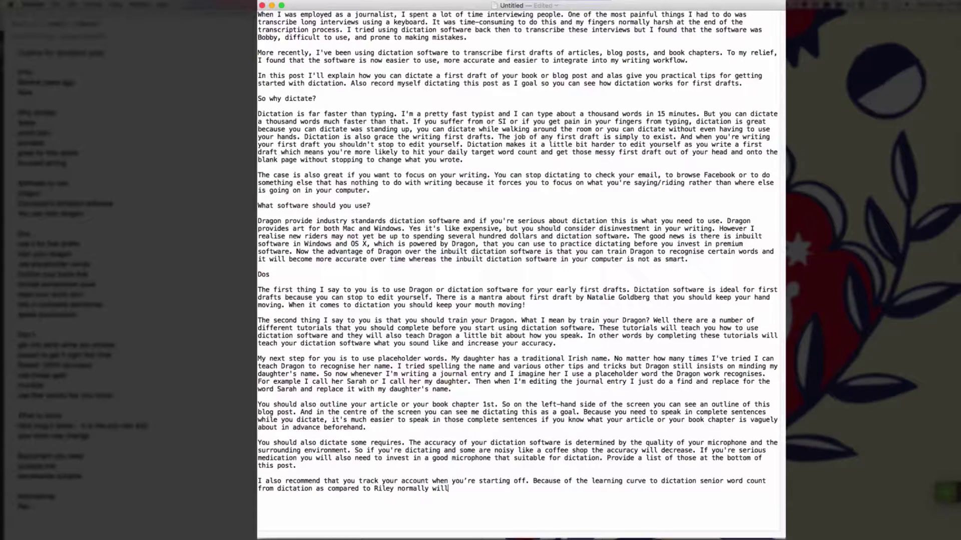
{"action": "type", "text": " help you keep motivated to learn how to dictate early drafts of your work."}
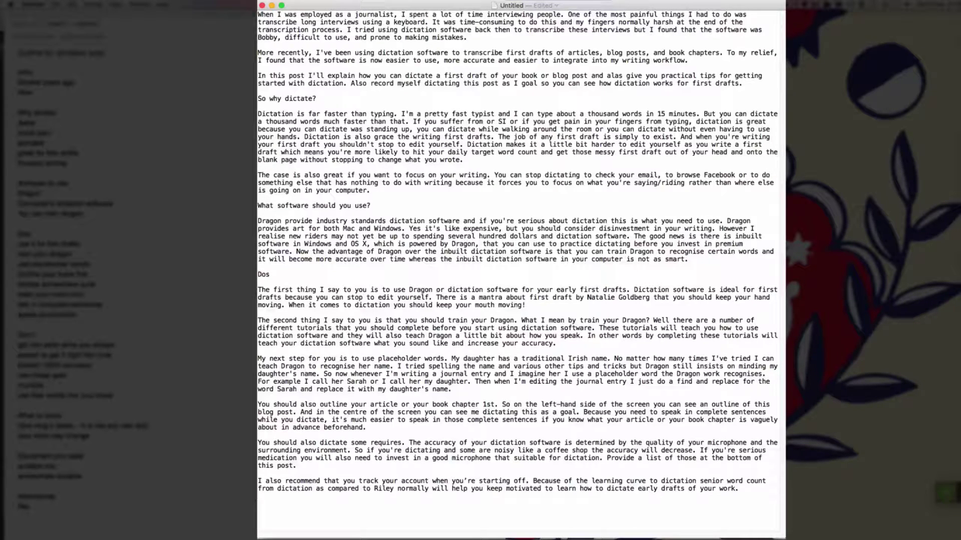
{"action": "type", "text": "It's also important to speak punctuation commands, as you can see in this video."}
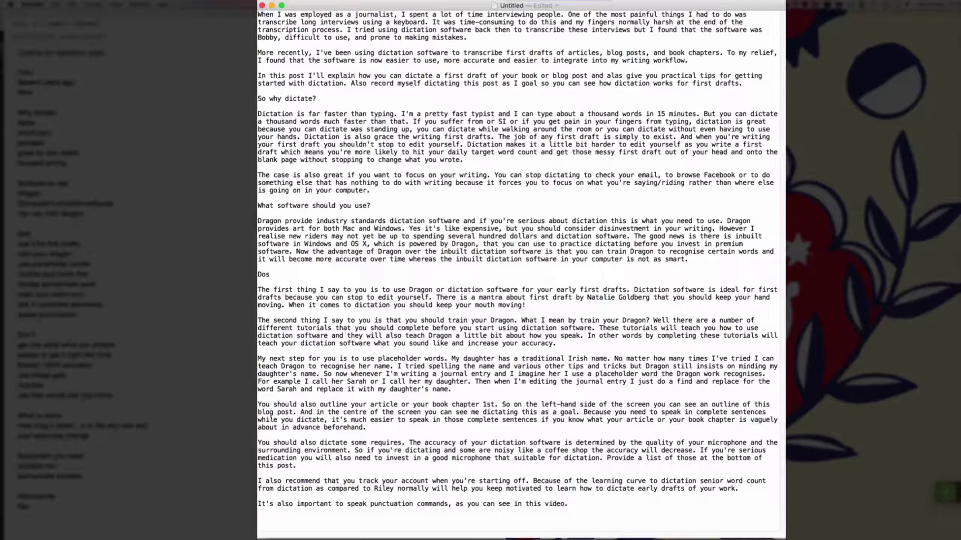
Finish the punctuation example, add the 'What not to do' heading and the learning-curve paragraph
{"action": "type", "text": "For example, when I want to use. I have to say the words \".\"."}
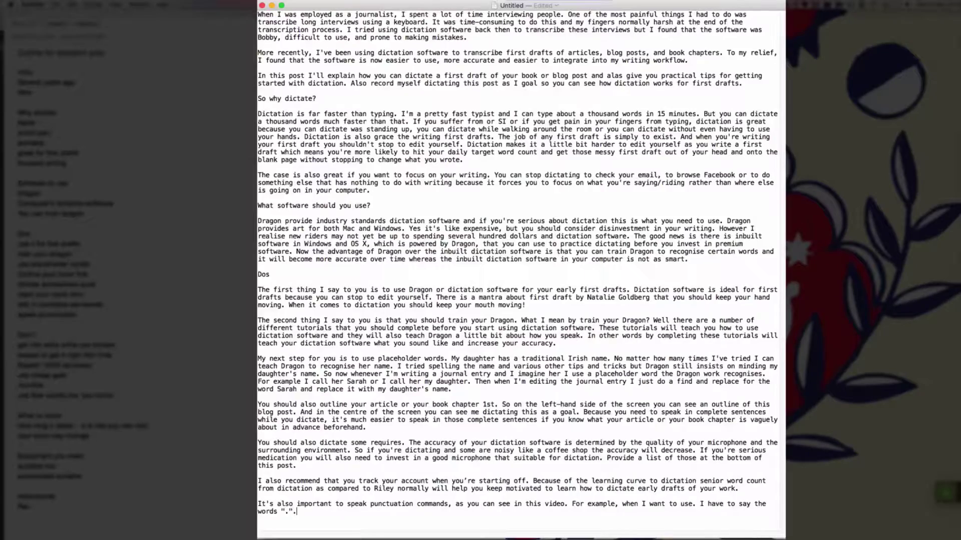
{"action": "key", "text": "Return"}
{"action": "key", "text": "Return"}
{"action": "type", "text": "What not to do"}
{"action": "key", "text": "Return"}
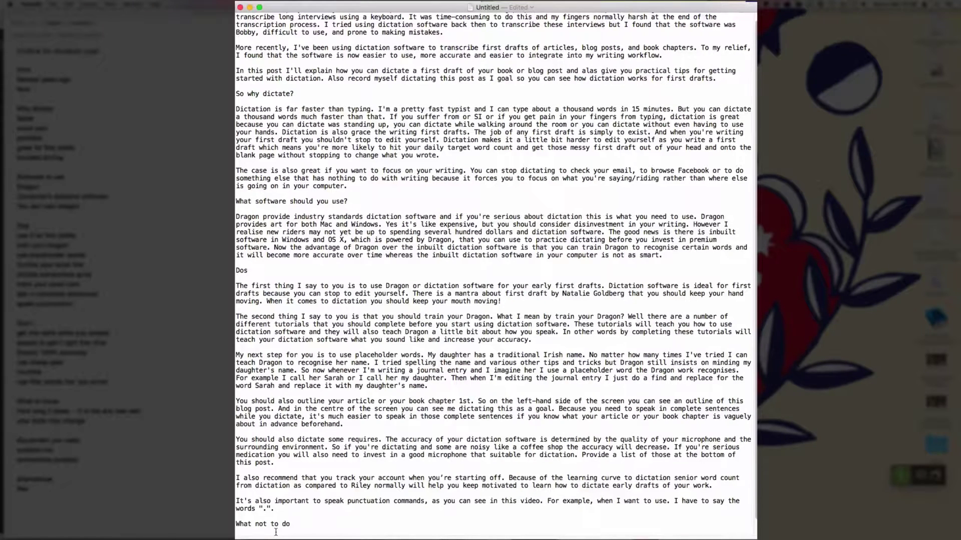
{"action": "type", "text": "I would say don't expect to get dictation right the first time."}
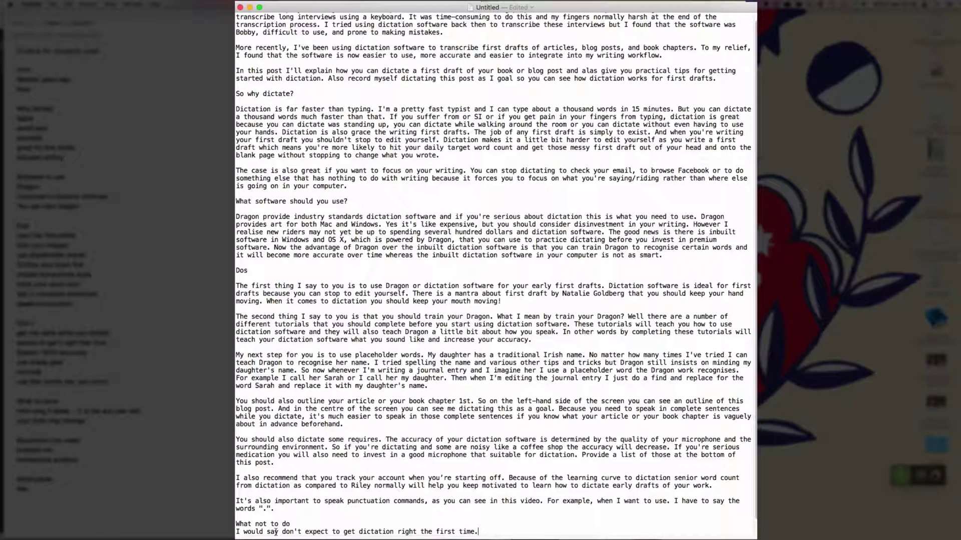
{"action": "type", "text": "It took me several hours of trial and error to figure out how to integrate dictation into my writing workflow."}
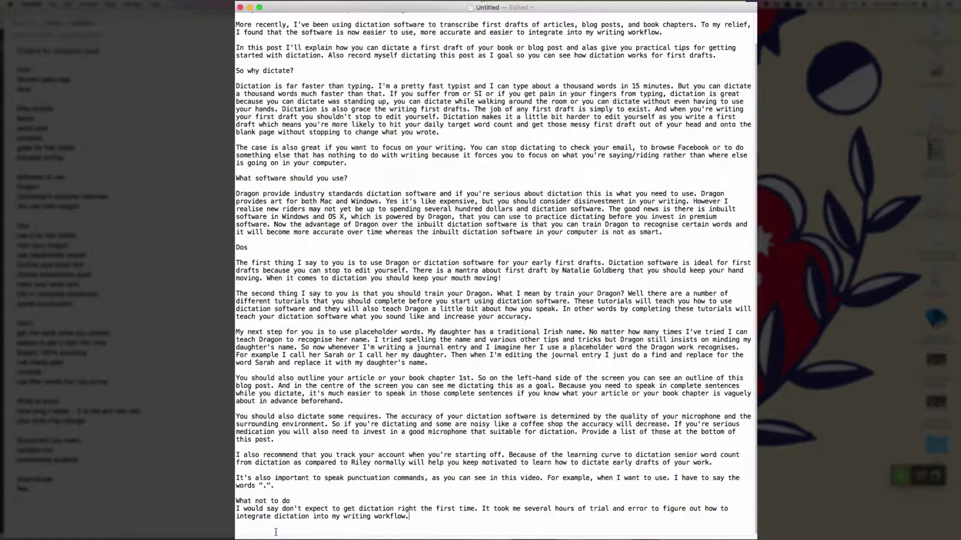
{"action": "type", "text": " Even now, dictating feel different writing by hand."}
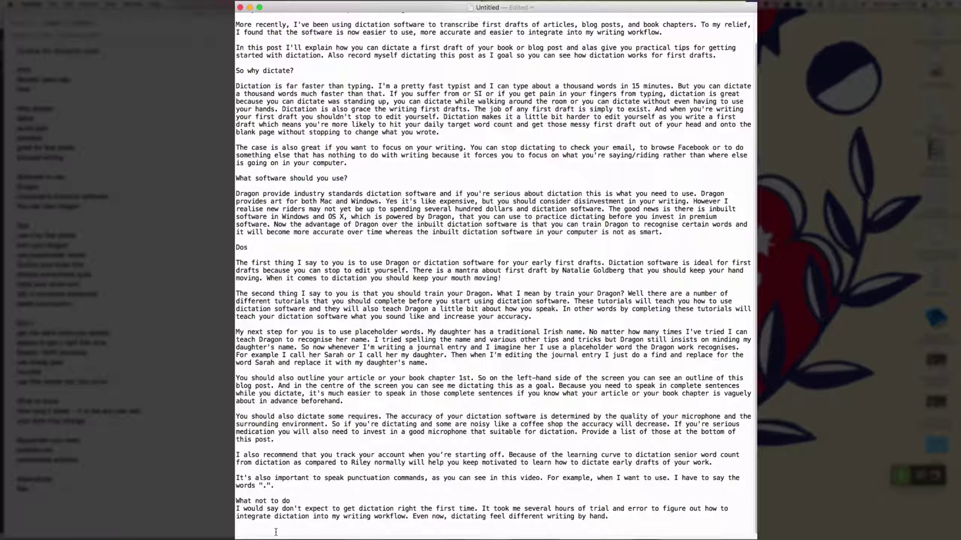
{"action": "type", "text": " Like any new skill you will have to learn how to do it."}
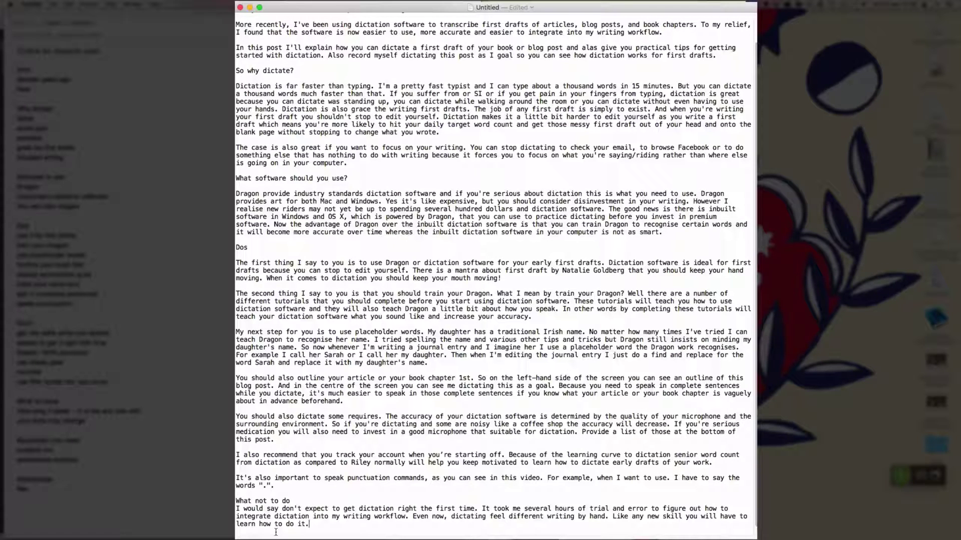
{"action": "type", "text": "In fact, speaking incomplete sentences without using filler words like \"you know\""}
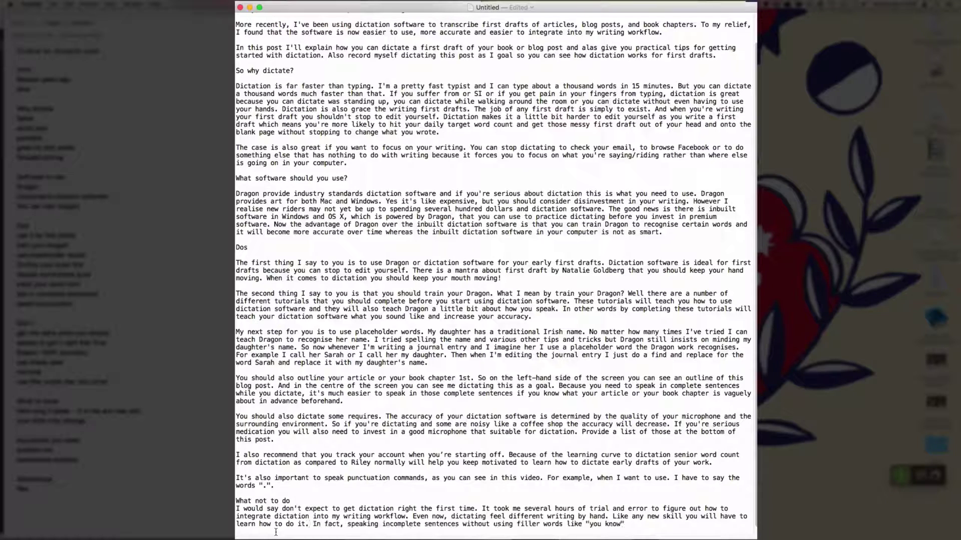
{"action": "type", "text": " takes practice."}
Dictate a paragraph saying not to expect 100% accuracy, citing Dragon's mistakes in the video
{"action": "key", "text": "Return"}
{"action": "key", "text": "Return"}
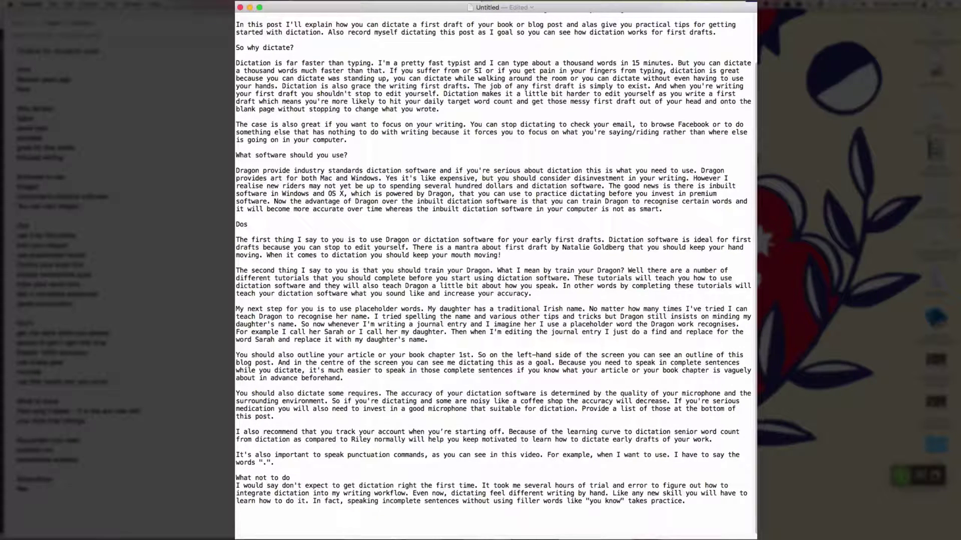
{"action": "type", "text": "Although dictation software has improved dramatically since I use it several years ago, you should not expect 100% accuracy."}
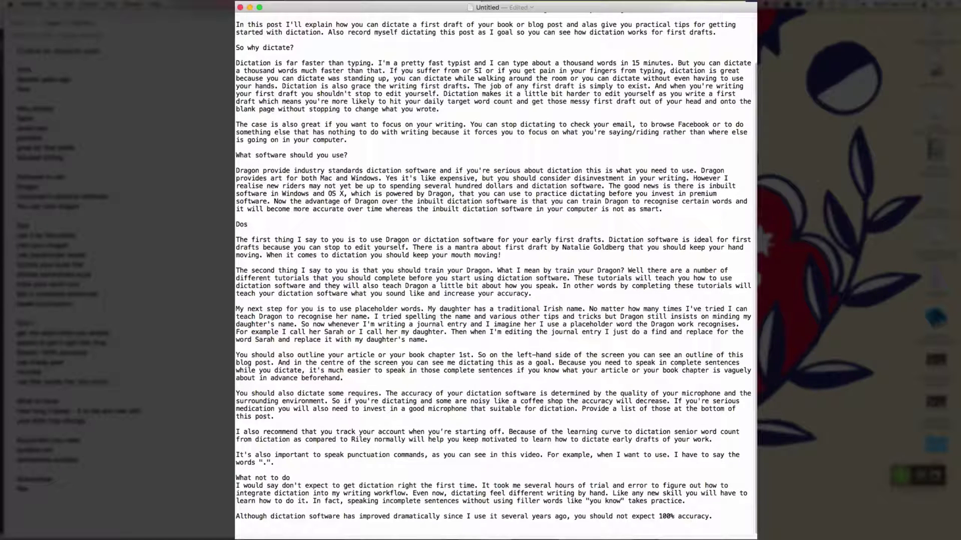
{"action": "type", "text": " Although your accuracy will increase over time"}
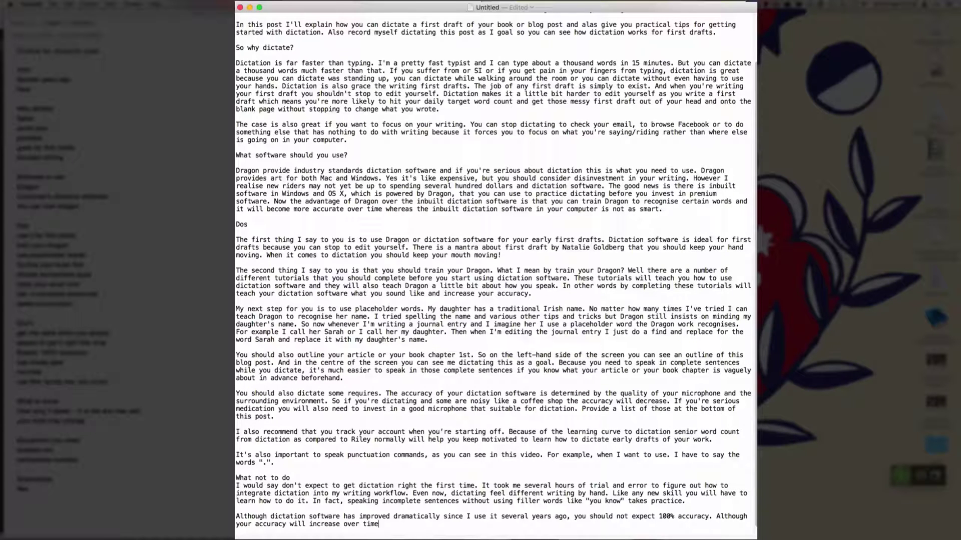
{"action": "type", "text": " as a softer becomes more accustomed to the sound of your voice,"}
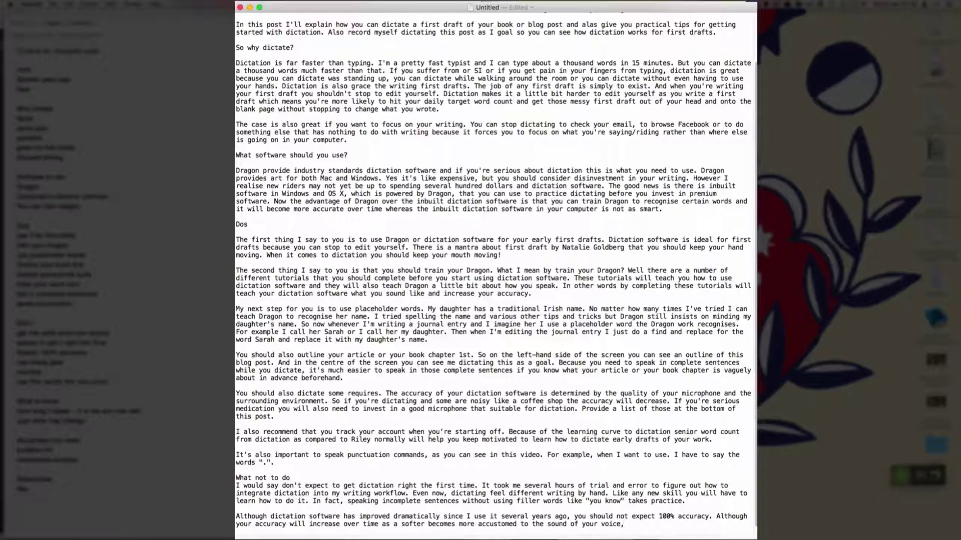
{"action": "type", "text": " it won't recognise every word you say"}
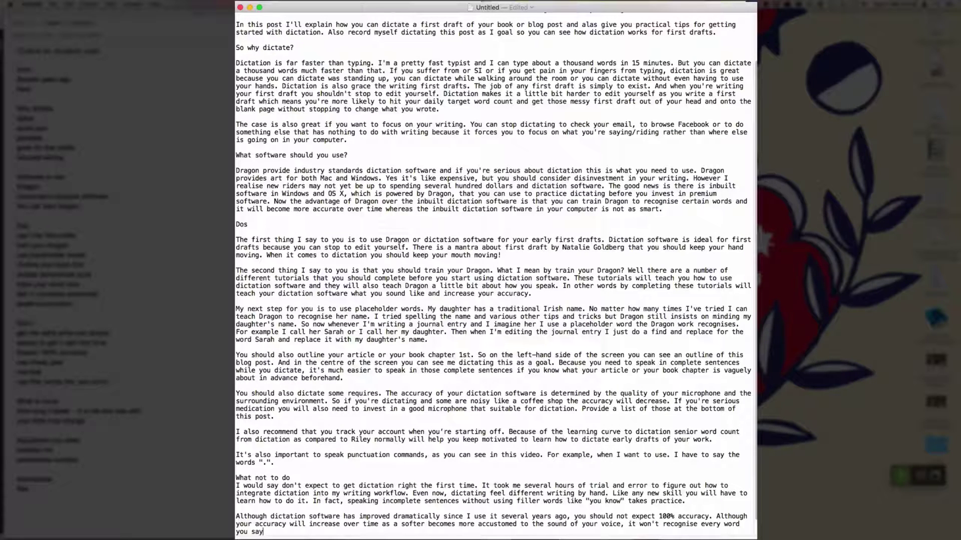
{"action": "type", "text": " particularly technical terms are"}
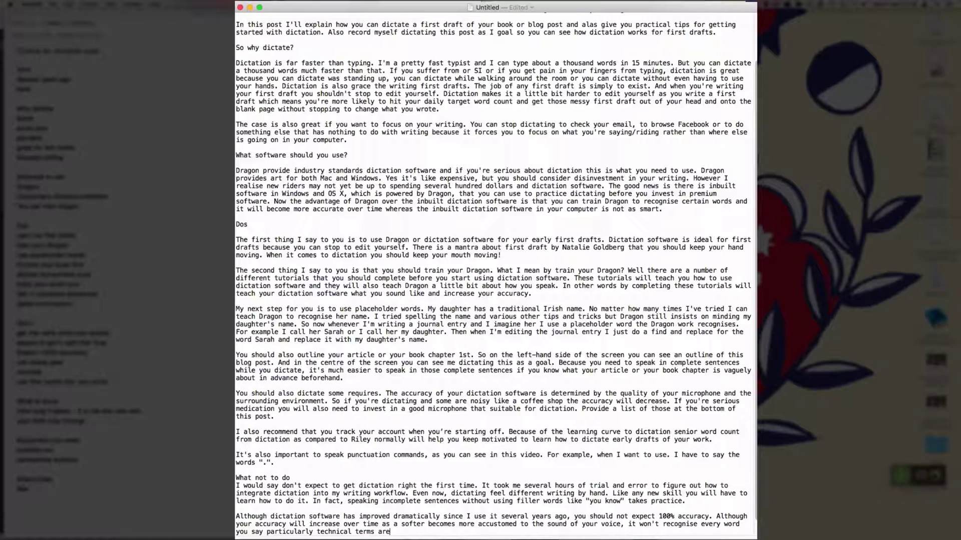
{"action": "type", "text": " words that are affected by your accent."}
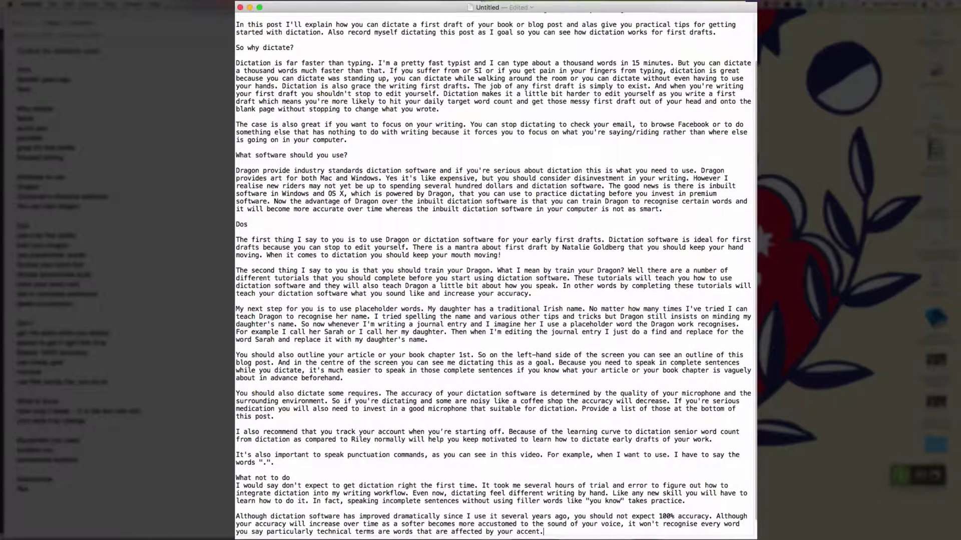
{"action": "type", "text": "In the video that I'm recording you can see some of the mistakes that Dragon has made,"}
{"action": "type", "text": " perhaps these are down to my accent"}
{"action": "type", "text": " or that I'm speaking too fast"}
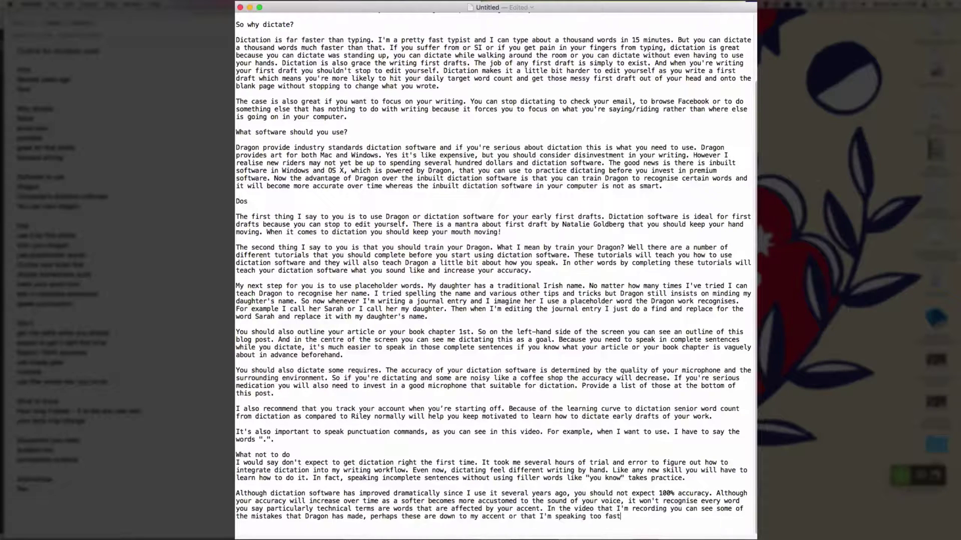
{"action": "type", "text": " but good indication of the quality that you can expect."}
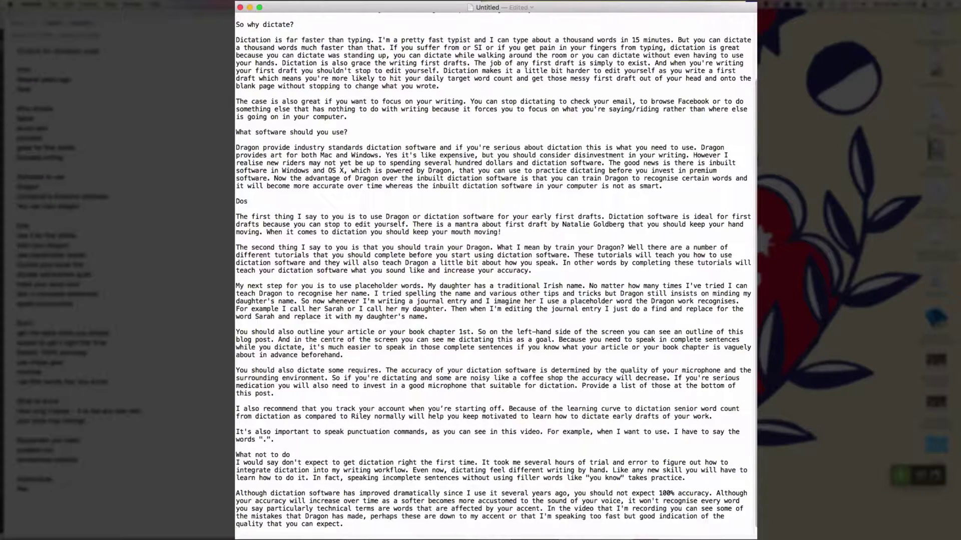
Start a new paragraph reading 'You should also avoid using cheap equipment.'
{"action": "key", "text": "Return"}
{"action": "key", "text": "Return"}
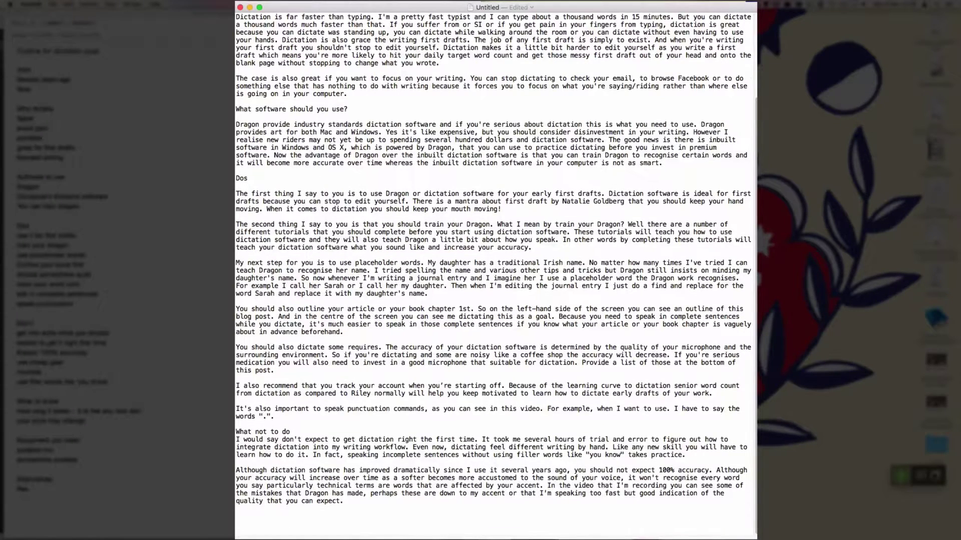
{"action": "type", "text": "You should also avoid using cheap equipment."}
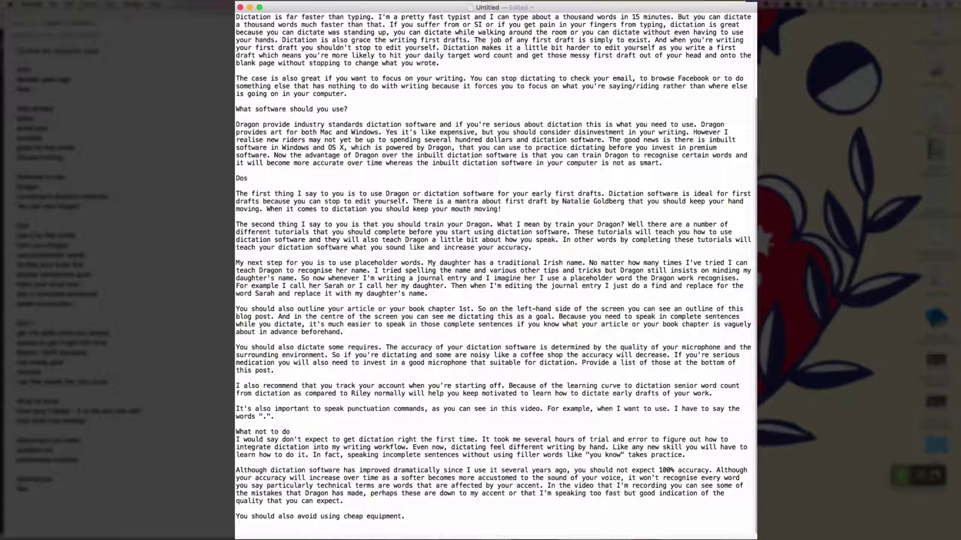